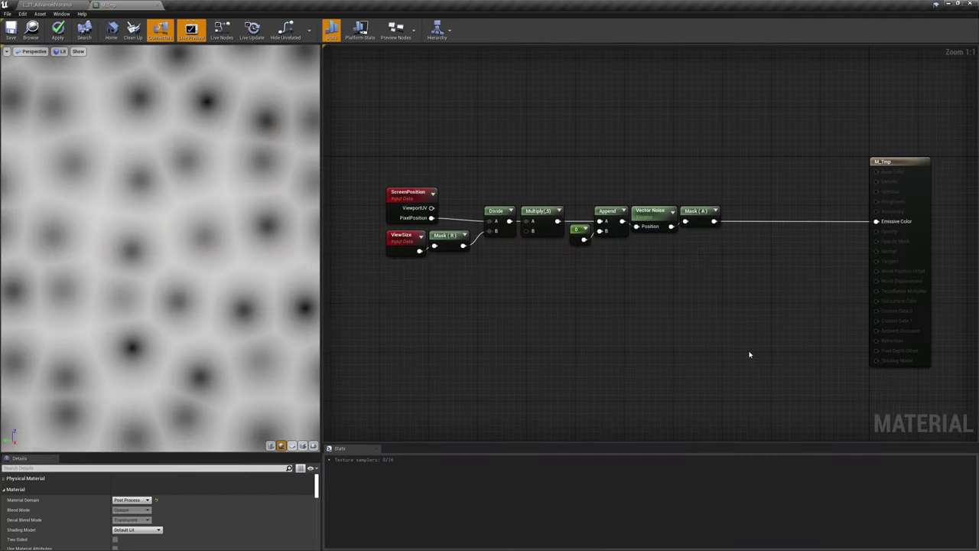
Paste the threshold nodes and wire them between the Vector Noise Mask (A) output and the material's Emissive Color
key("ctrl+v")
left_click_drag(802, 221, 715, 221)
left_click_drag(716, 222, 802, 261)
left_click_drag(828, 221, 876, 221)
Set the pasted Threshold parameter's default value to 0.4
left_click(795, 191)
left_click(759, 201)
left_click(121, 513)
type("0.4")
key("Return")
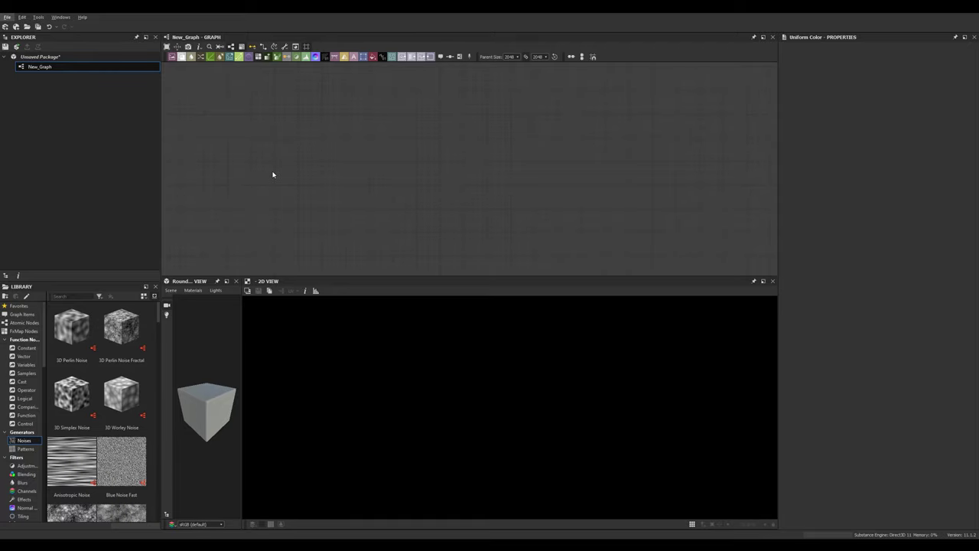
Switch to Substance Designer and add a Cells 3 noise node to the empty graph
key("space")
type("cells")
key("Down")
key("Down")
key("Return")
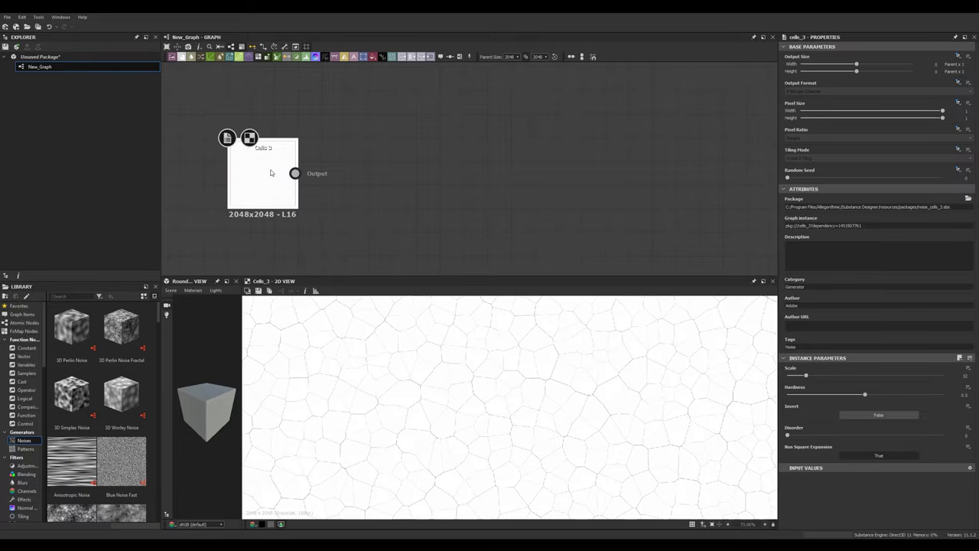
Set the Cells 3 hardness to 1 and scale to 12, and turn on Invert
left_click_drag(865, 394, 943, 394)
left_click_drag(806, 375, 794, 375)
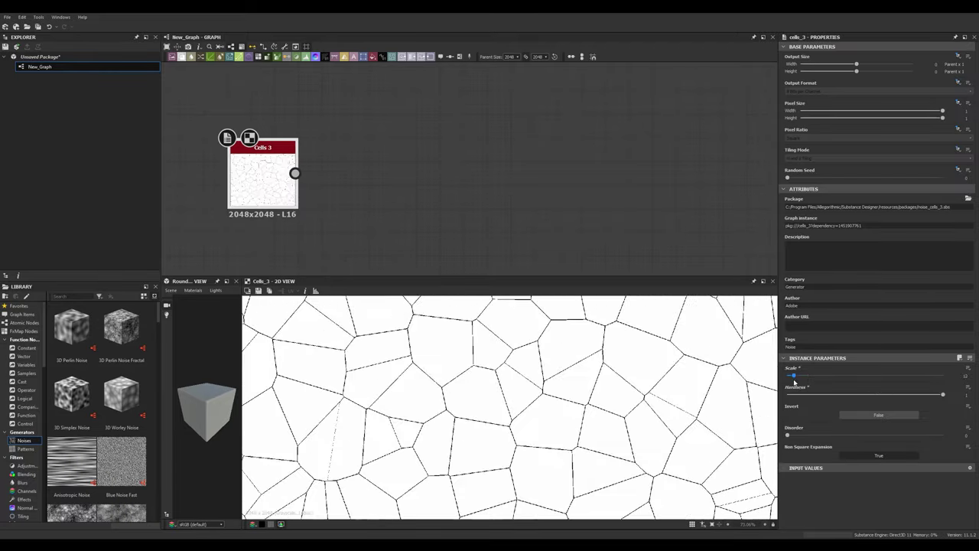
left_click(875, 415)
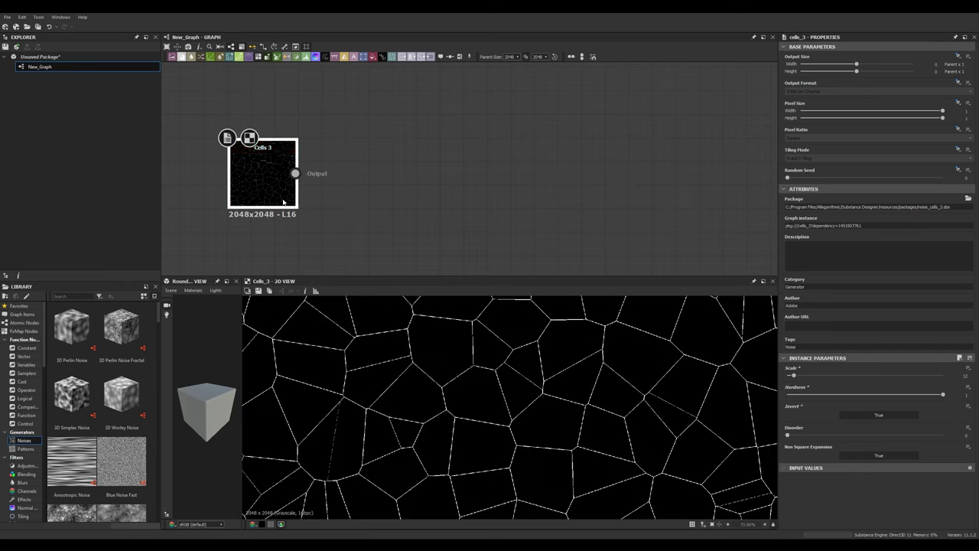
Add a Distance node after Cells 3 and increase its maximum distance to spread gradients across the cells
key("space")
type("distance")
key("Return")
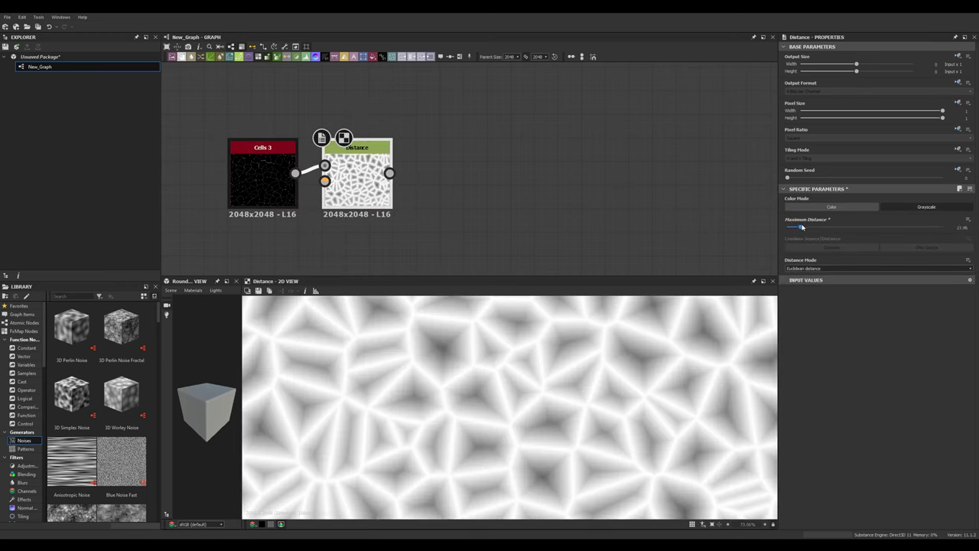
left_click_drag(802, 227, 804, 228)
Add an Auto Levels node after the Distance node and place it close beside it
key("space")
type("au")
key("Return")
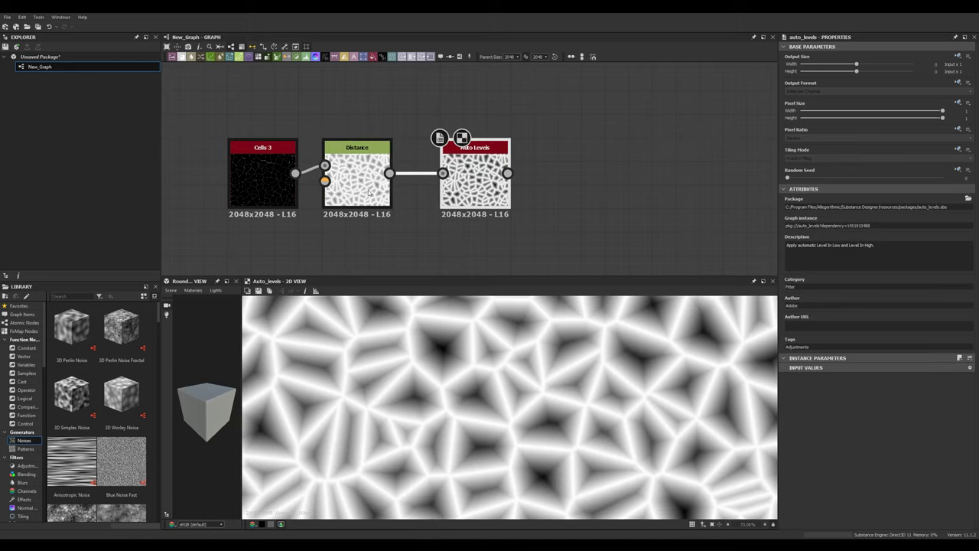
left_click_drag(476, 187, 453, 186)
Add a Threshold node after Auto Levels and raise its threshold to 0.93
key("space")
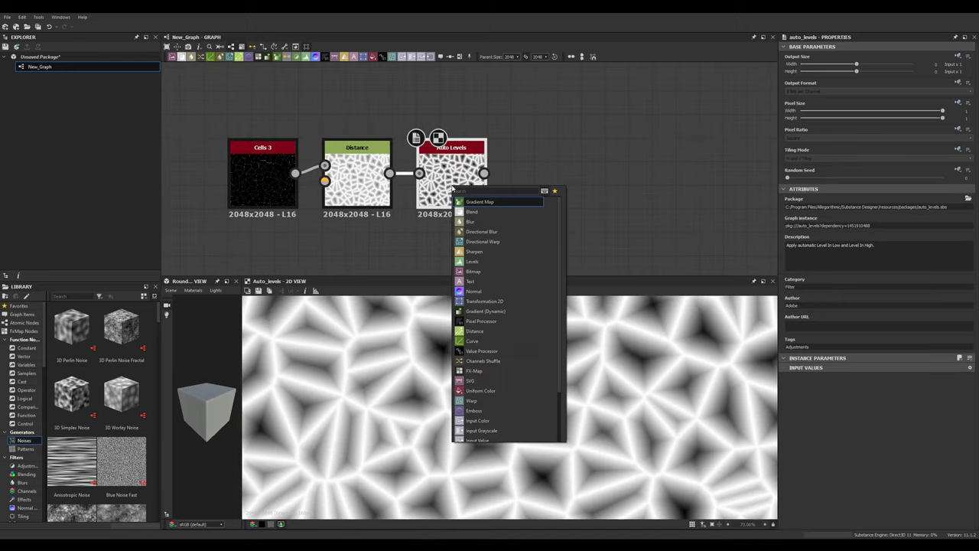
type("threshold")
key("Return")
left_click_drag(789, 376, 932, 375)
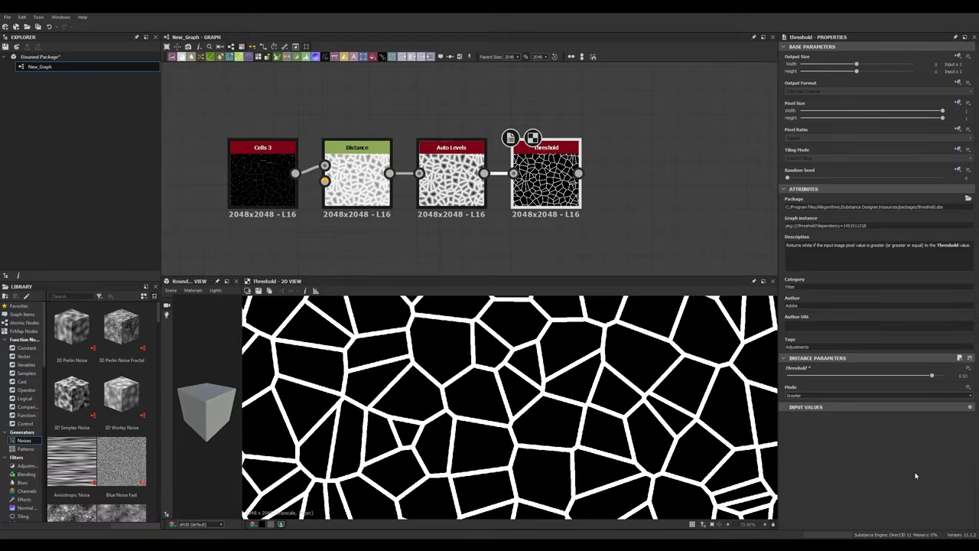
Lower the Threshold node's threshold value to thicken the cell borders
key("alt")
scroll(543, 454, "down", 10)
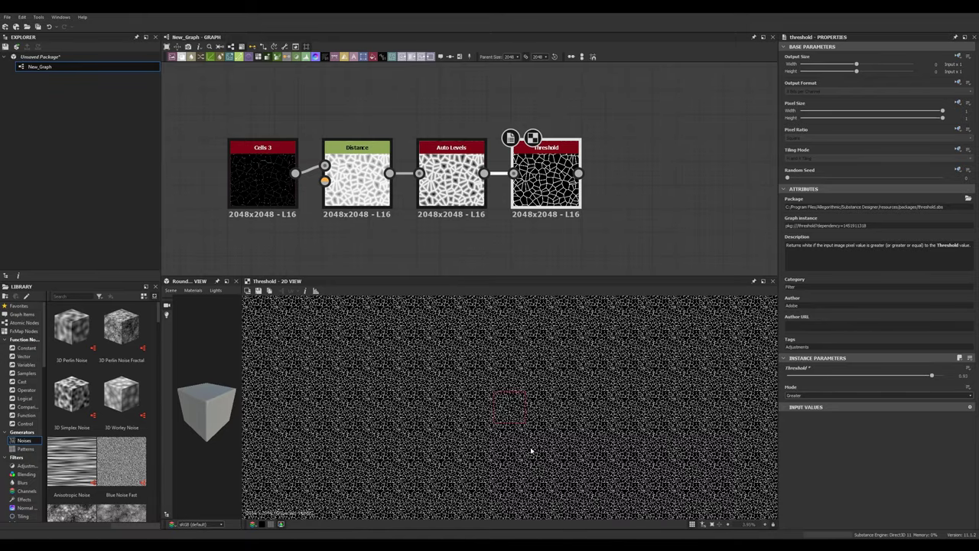
scroll(531, 451, "up", 2)
scroll(453, 462, "up", 8)
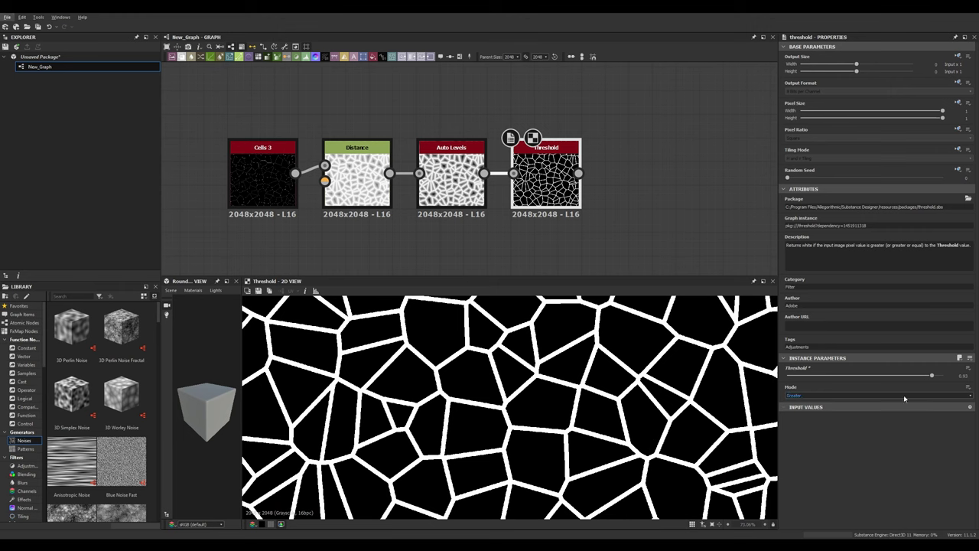
mouse_move(932, 376)
left_mouse_down()
mouse_move(848, 393)
mouse_move(882, 394)
left_mouse_up()
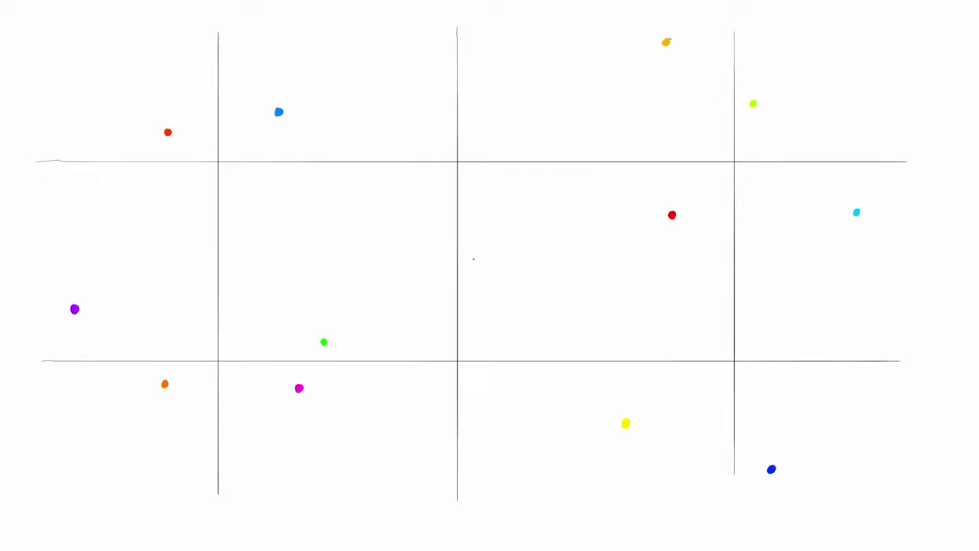
left_click(301, 230)
left_click_drag(169, 134, 322, 339)
left_click(247, 238)
left_click_drag(79, 309, 321, 342)
left_click(185, 322)
left_click_drag(302, 386, 322, 345)
left_click(312, 365)
left_click_drag(166, 383, 321, 343)
left_click_drag(336, 225, 482, 203)
left_click_drag(481, 203, 513, 320)
left_click_drag(514, 318, 448, 421)
mouse_move(450, 419)
left_mouse_down()
mouse_move(229, 331)
mouse_move(199, 293)
left_mouse_up()
left_click_drag(323, 341, 312, 355)
left_click(446, 414, "shift")
left_click_drag(446, 414, 394, 299)
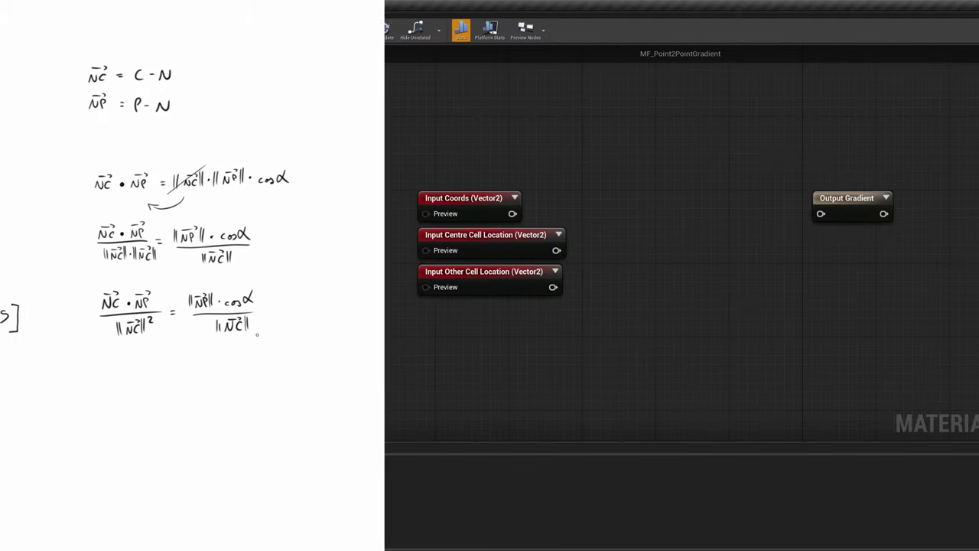
In MF_Point2PointGradient, add a Subtract node taking Centre Cell Location as A and Other Cell Location as B
right_click(614, 243)
type("subtract")
key("Return")
left_click_drag(556, 250, 623, 263)
left_click_drag(553, 287, 623, 279)
left_click_drag(640, 246, 608, 233)
Add a Dot node that combines the Coords input with the Subtract result
right_click(661, 189)
type("dot")
key("Return")
left_click_drag(513, 214, 674, 214)
mouse_move(629, 250)
left_mouse_down()
mouse_move(673, 229)
mouse_move(673, 287)
left_mouse_up()
Duplicate the Dot node and feed the Subtract result into both inputs of the copy
key("ctrl+c")
key("ctrl+v")
left_click_drag(630, 251, 674, 302)
left_click_drag(680, 272, 681, 253)
Add a Divide node that divides the first Dot by the second, and connect it to Output Gradient
key("d")
left_click(724, 197)
left_click_drag(697, 214, 733, 221)
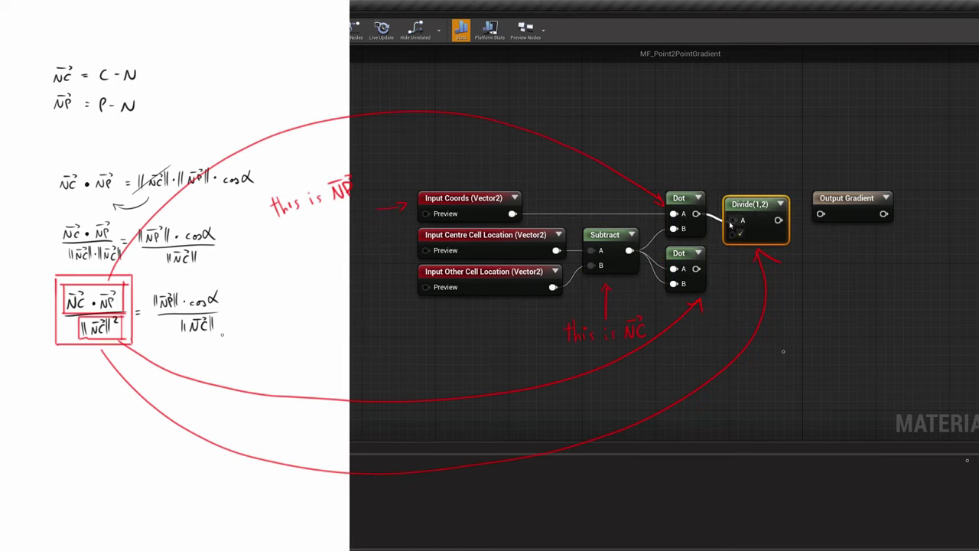
left_click_drag(697, 268, 733, 235)
left_click_drag(743, 203, 820, 213)
left_click(876, 299)
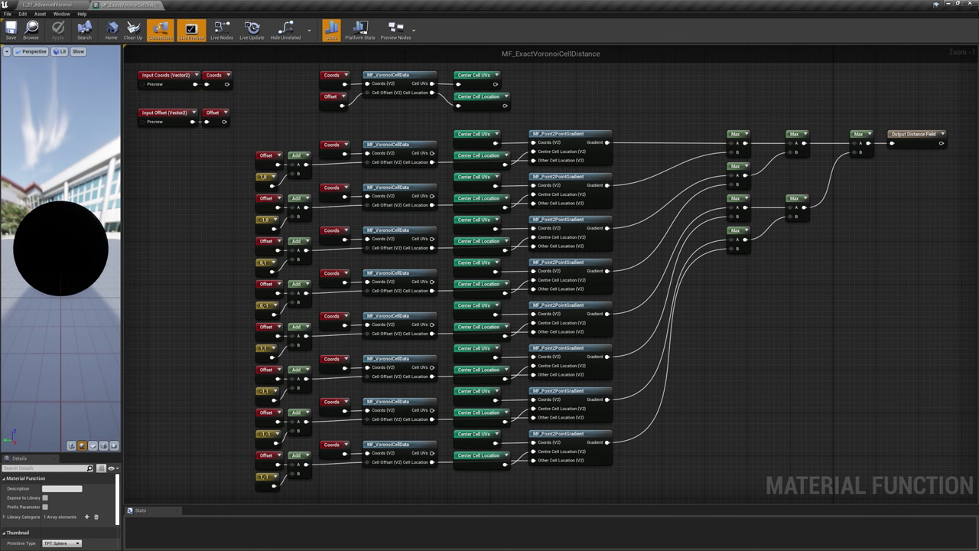
Open the MF_VoronoiCellData function from MF_ExactVoronoiCellDistance and examine its graph
double_click(370, 145)
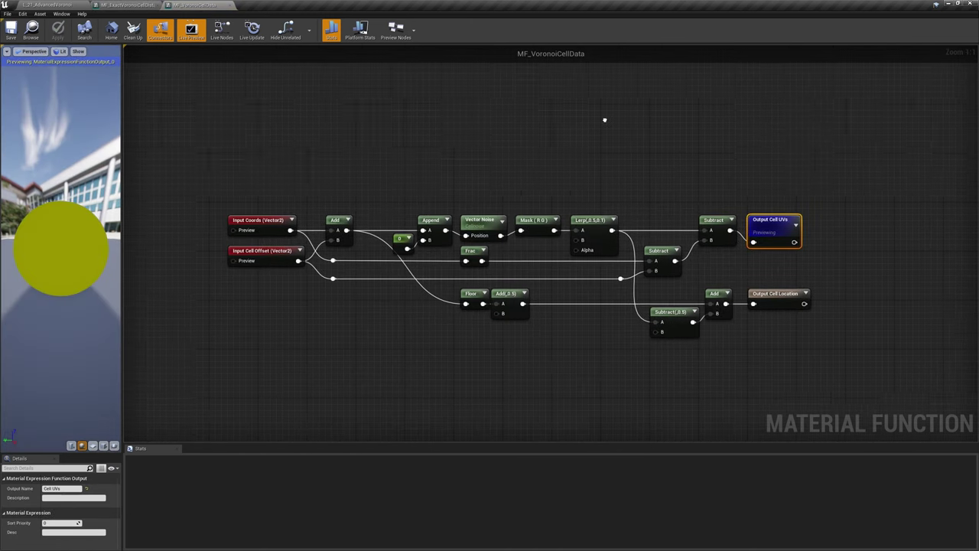
right_click_drag(605, 120, 588, 114)
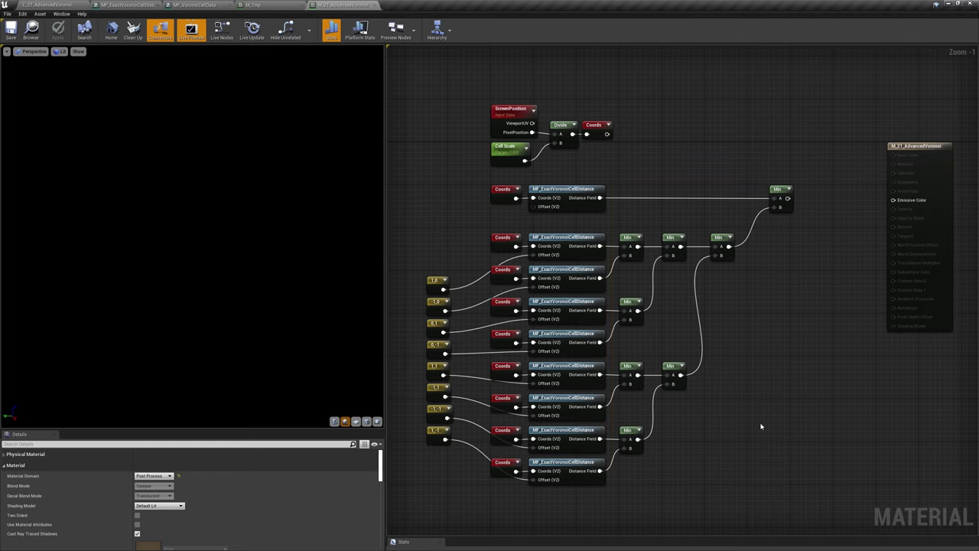
In M_21_AdvancedVoronoi, connect the final Min node's output to Emissive Color
left_click_drag(788, 198, 893, 200)
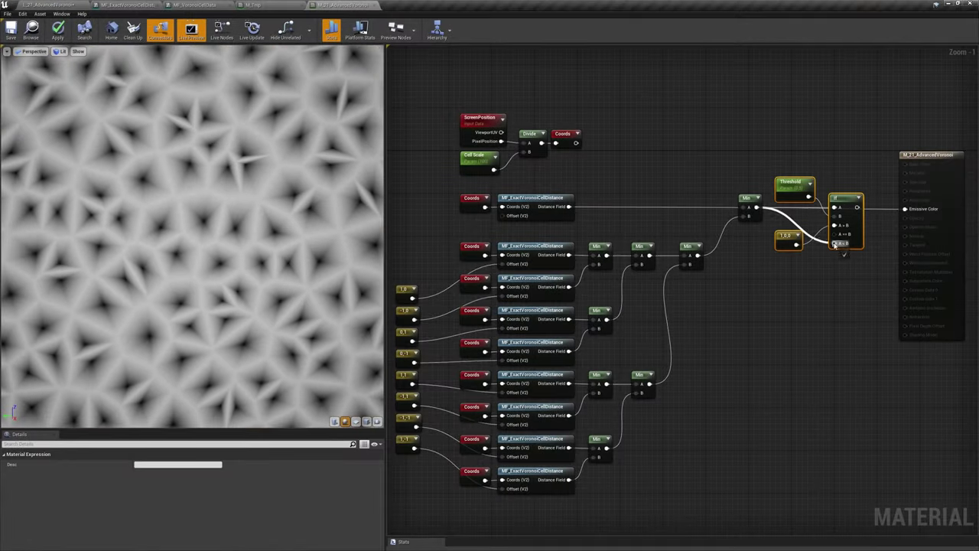
Try 0.3 and 0.2 among several default values for the Threshold parameter to compare border widths
left_click(795, 187)
left_click(150, 489)
type("0.3")
key("Return")
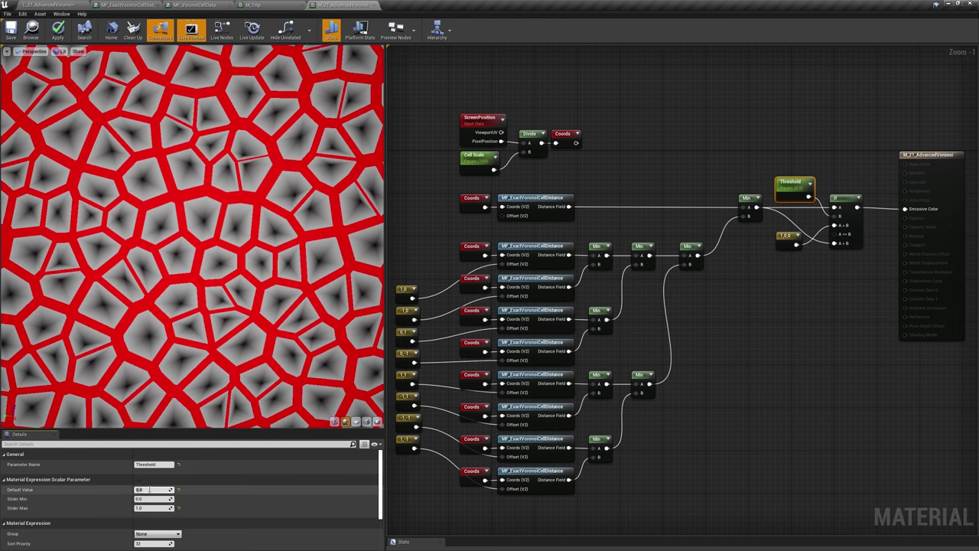
type("0.2")
key("Return")
type("0")
left_click_drag(149, 490, 150, 489)
left_click(806, 315)
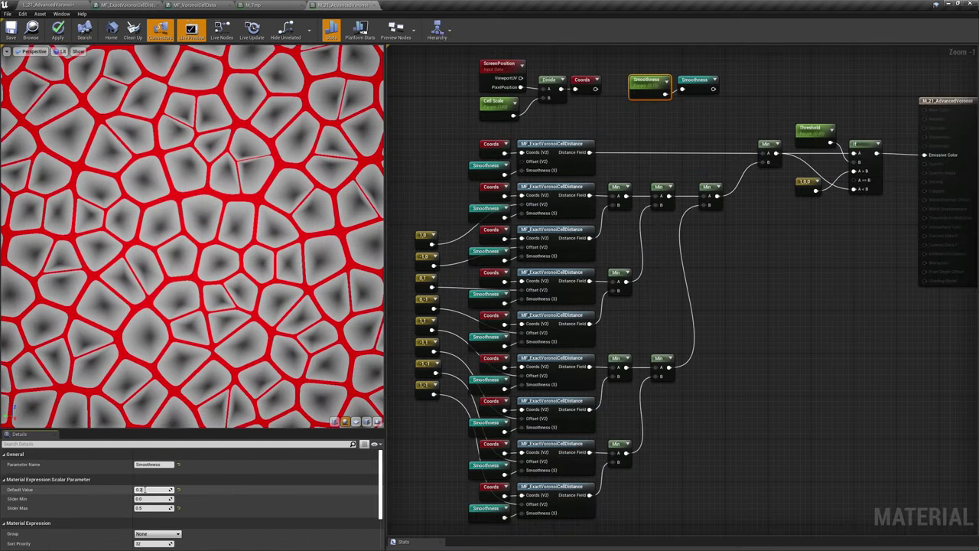
Raise the Smoothness parameter's default value to 0.5 to round the cells
key("Return")
type("0.5")
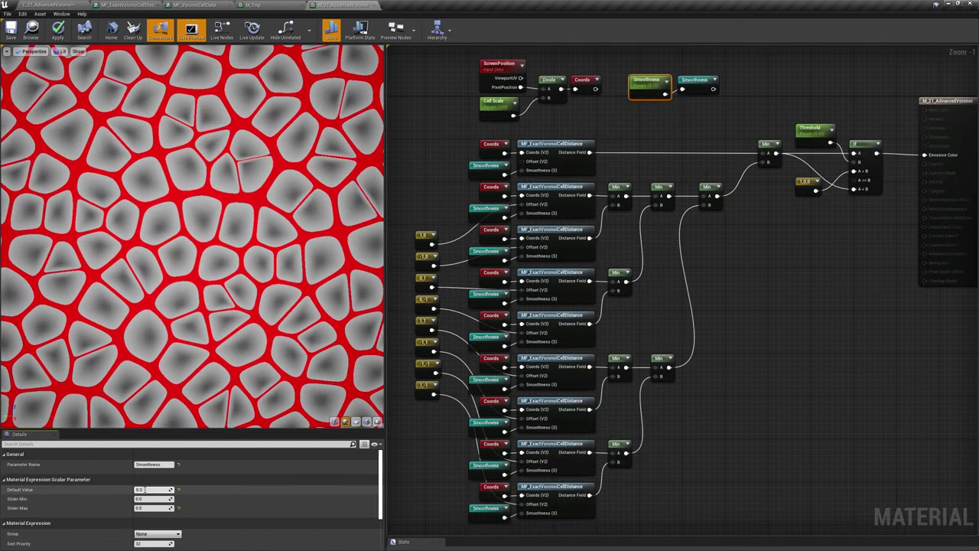
key("Return")
left_click(771, 354)
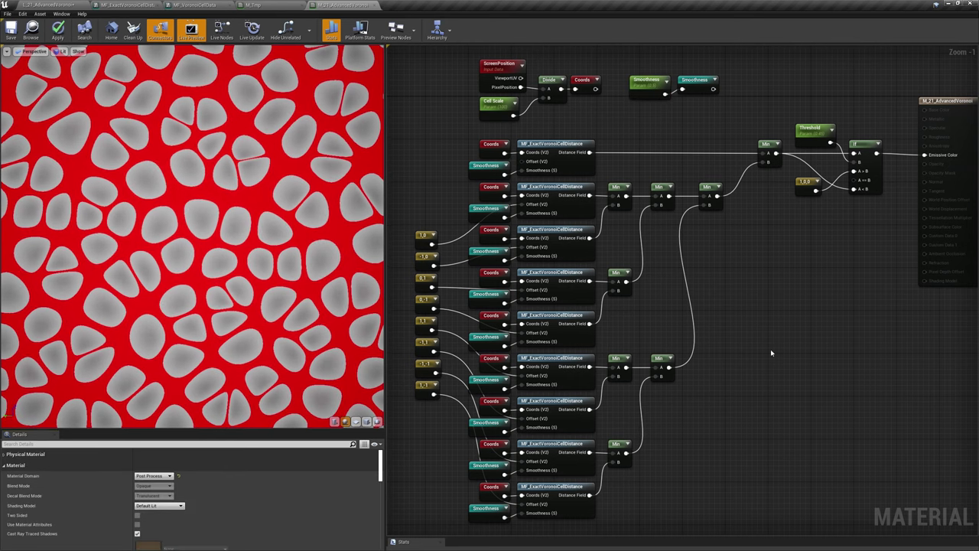